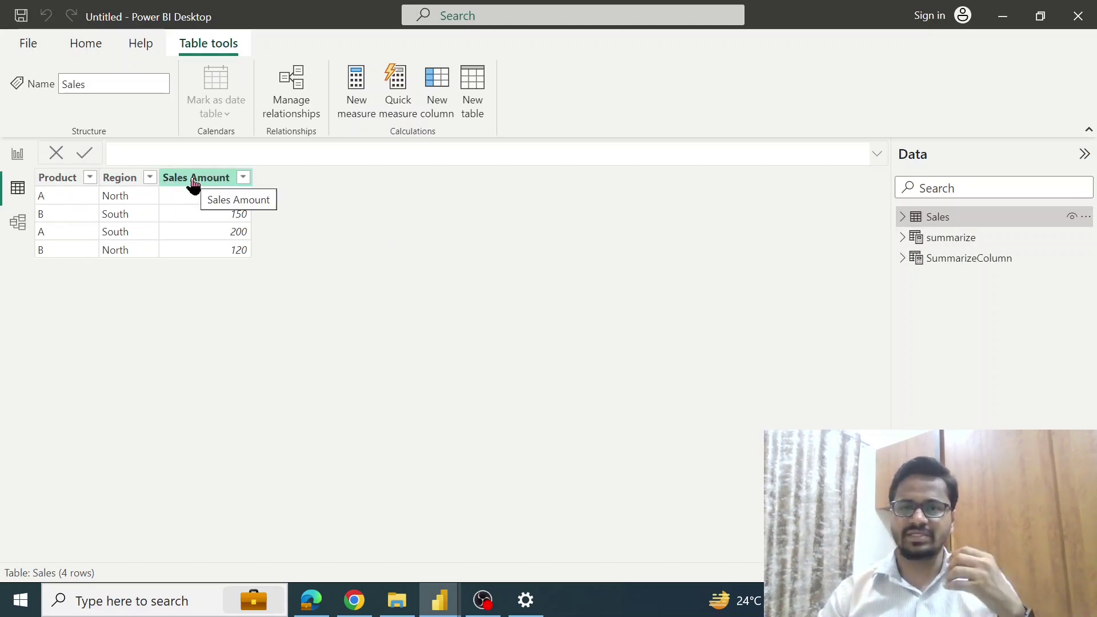
Show the summarize table and highlight SUMMARIZE and its Sales table argument in the formula.
{"action": "left_click", "coordinate": [934, 247]}
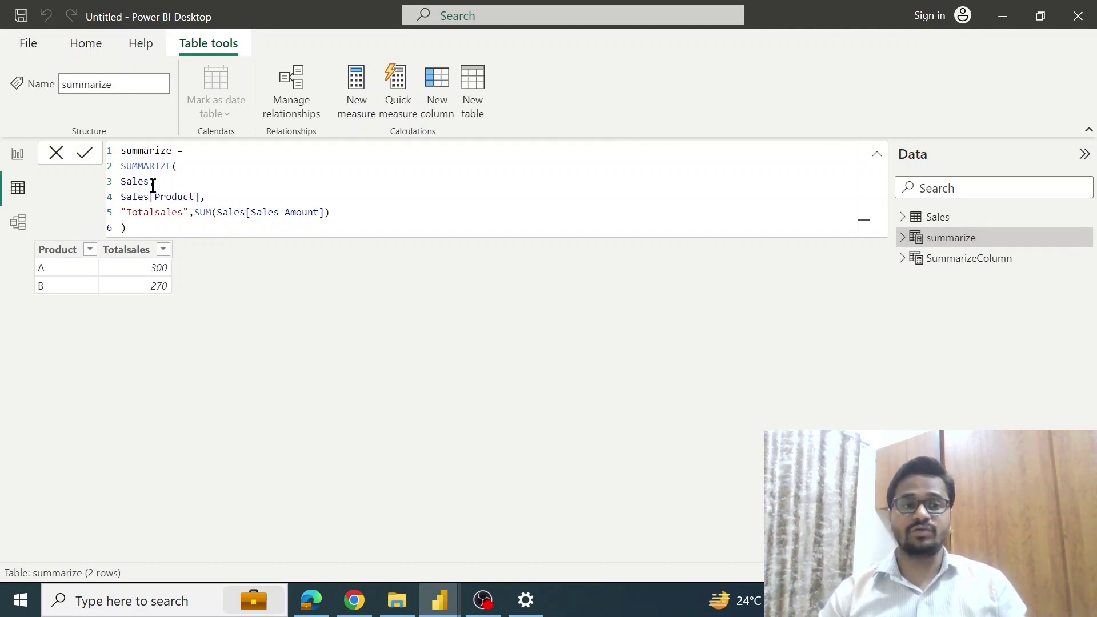
{"action": "double_click", "coordinate": [145, 170]}
{"action": "left_click", "coordinate": [259, 168]}
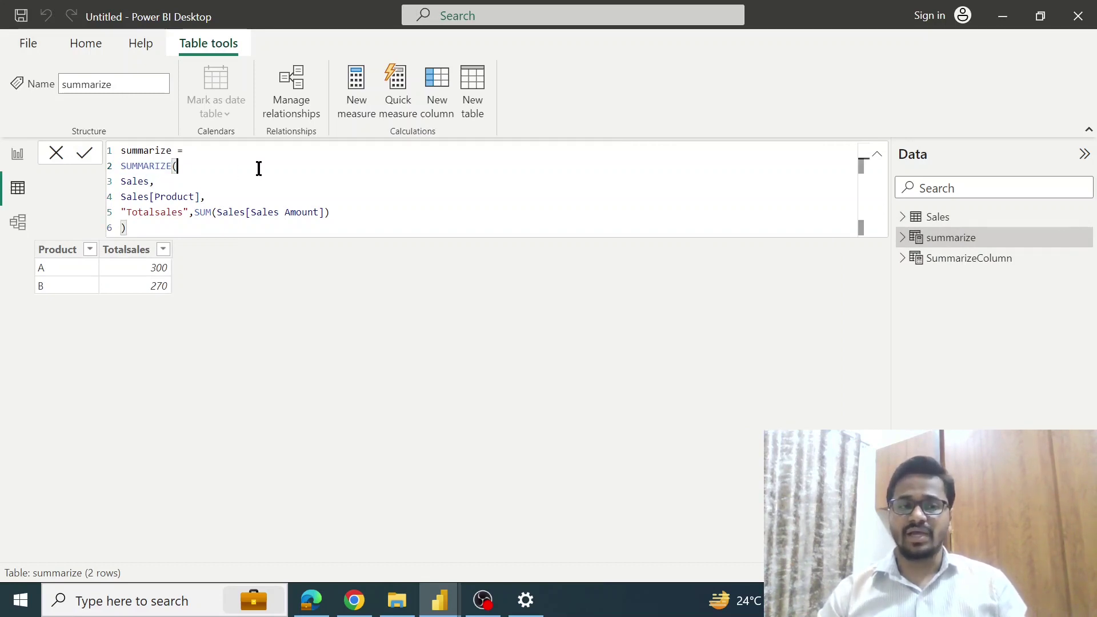
{"action": "double_click", "coordinate": [163, 167]}
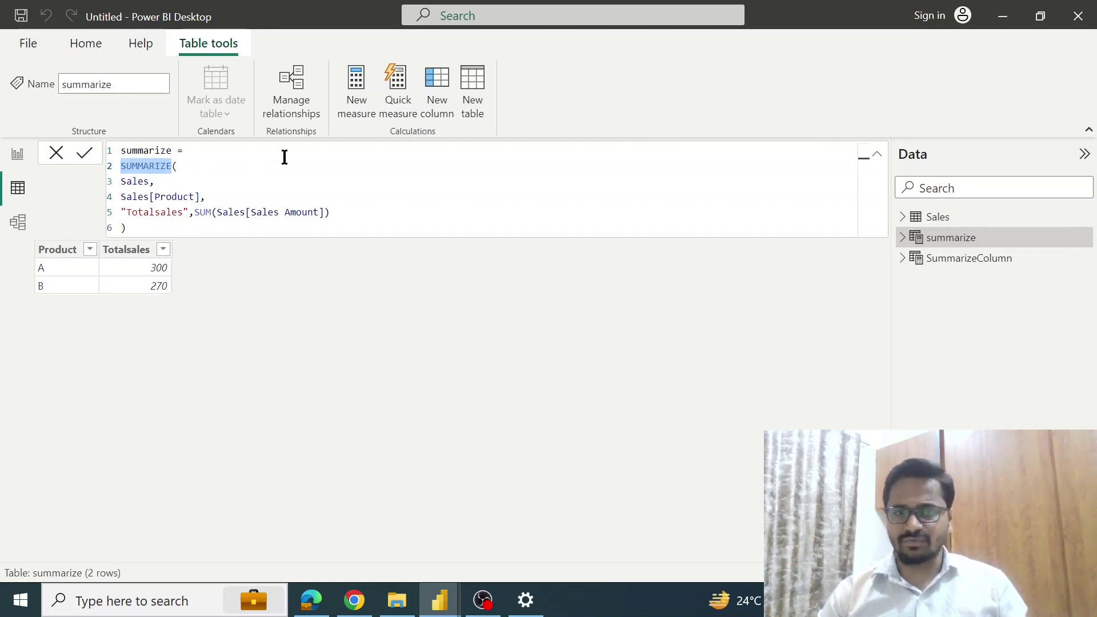
{"action": "double_click", "coordinate": [139, 187]}
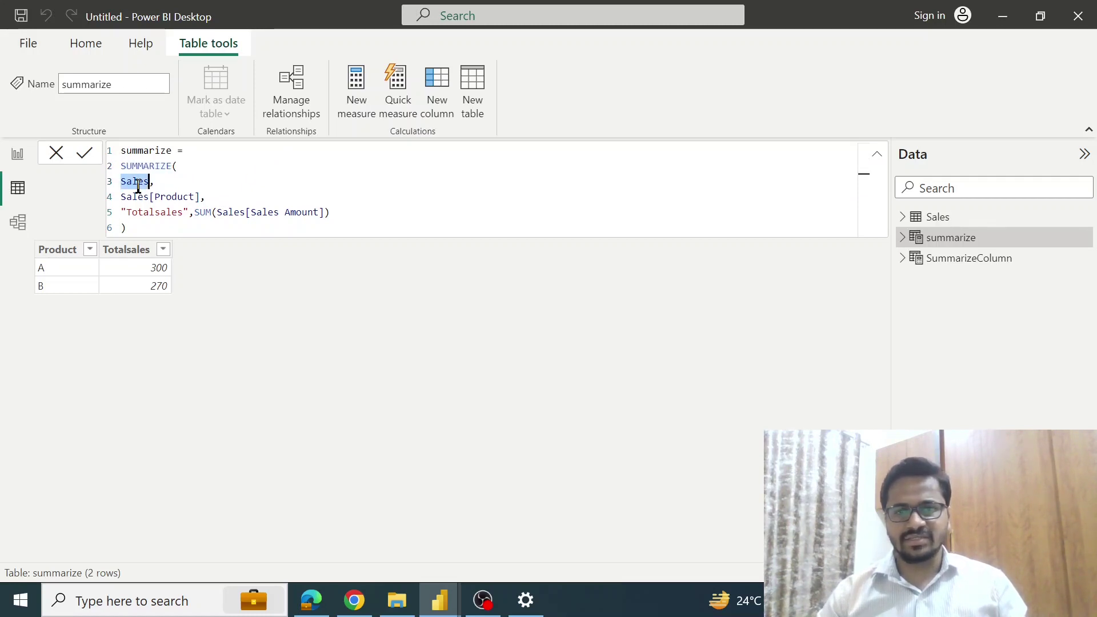
Highlight the Sales[Product] grouping and TotalSales SUM, then select the SummarizeColumn table.
{"action": "left_click", "coordinate": [913, 223]}
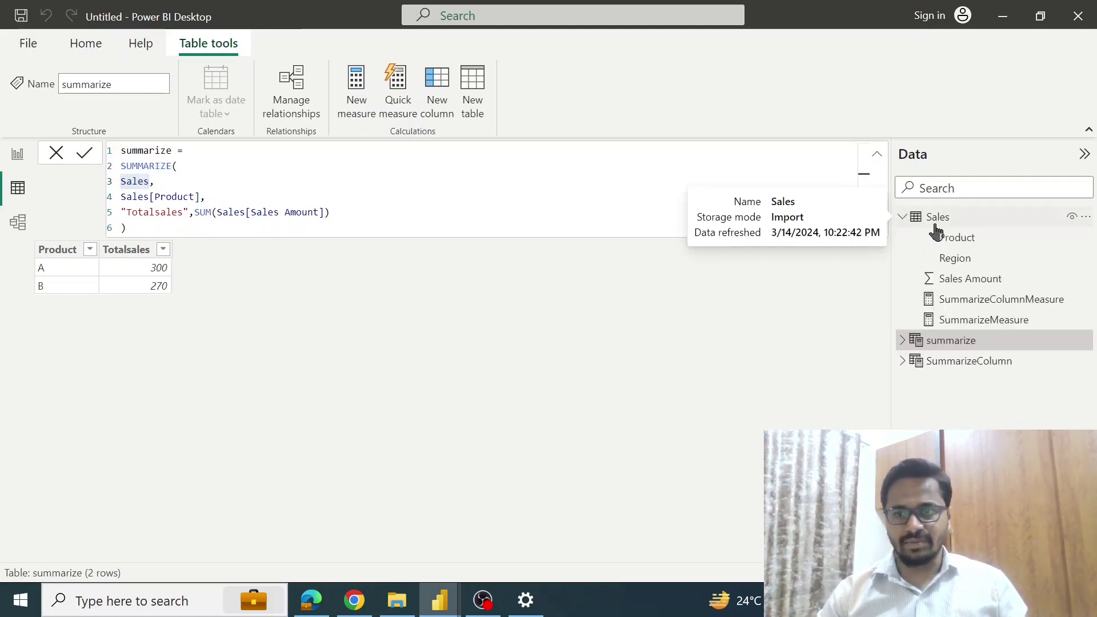
{"action": "left_click_drag", "start_coordinate": [122, 198], "coordinate": [228, 196]}
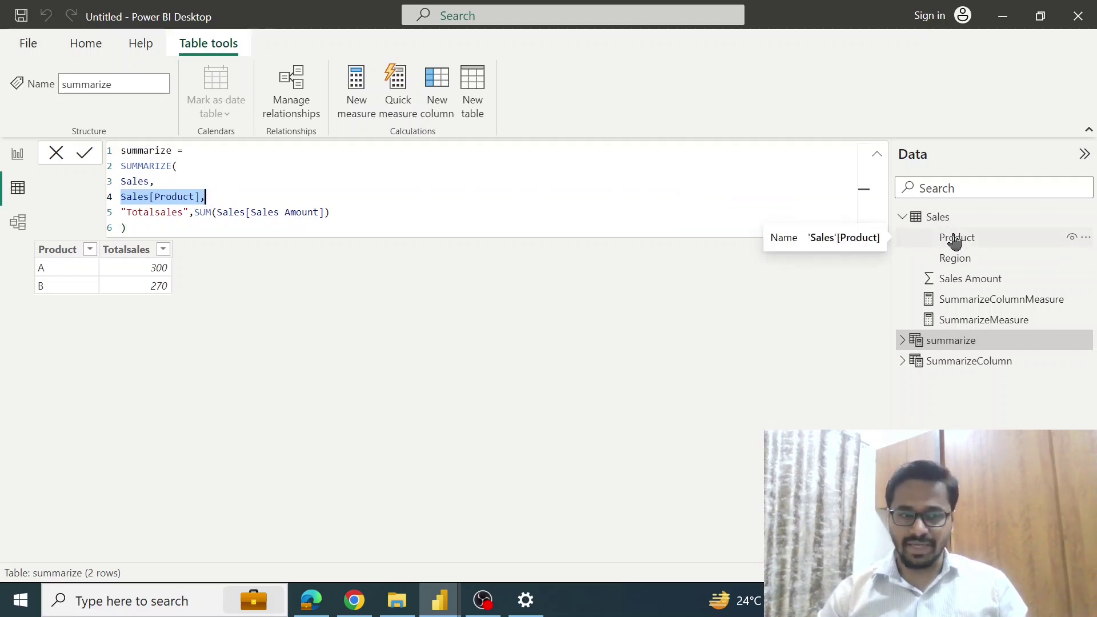
{"action": "left_click", "coordinate": [155, 213]}
{"action": "double_click", "coordinate": [155, 213]}
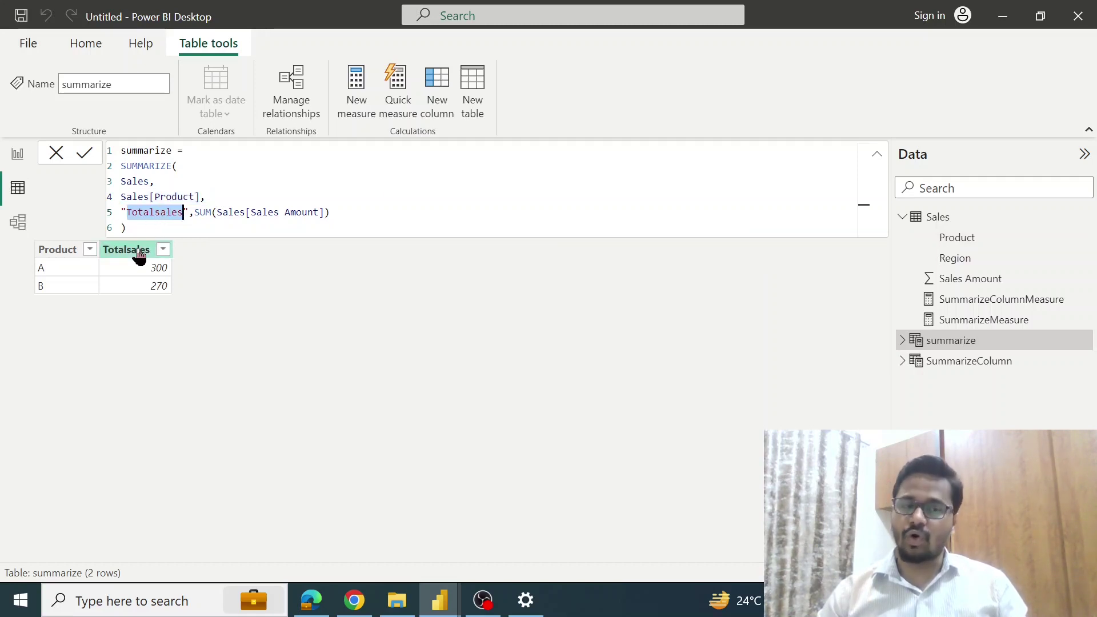
{"action": "left_click_drag", "start_coordinate": [200, 213], "coordinate": [332, 213]}
{"action": "left_click", "coordinate": [253, 213]}
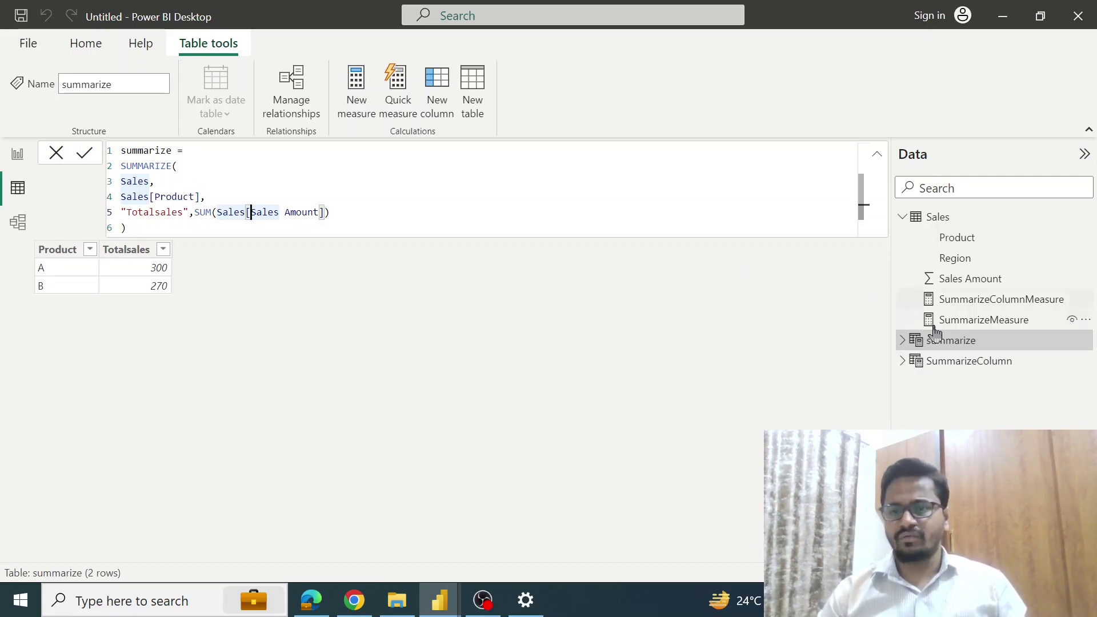
{"action": "left_click", "coordinate": [902, 361]}
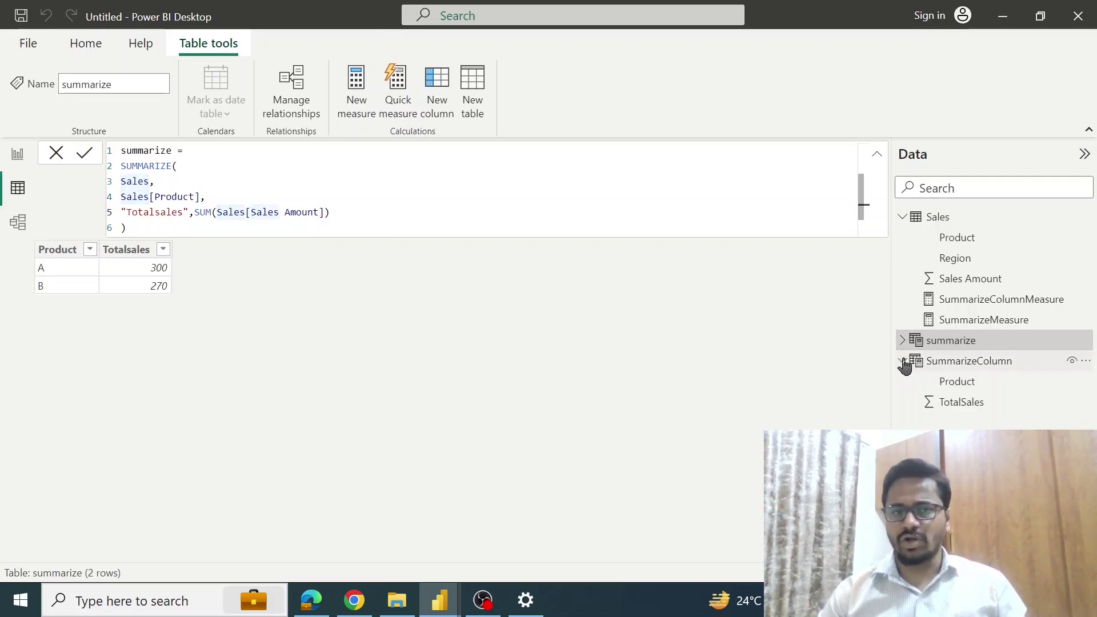
{"action": "left_click", "coordinate": [942, 362]}
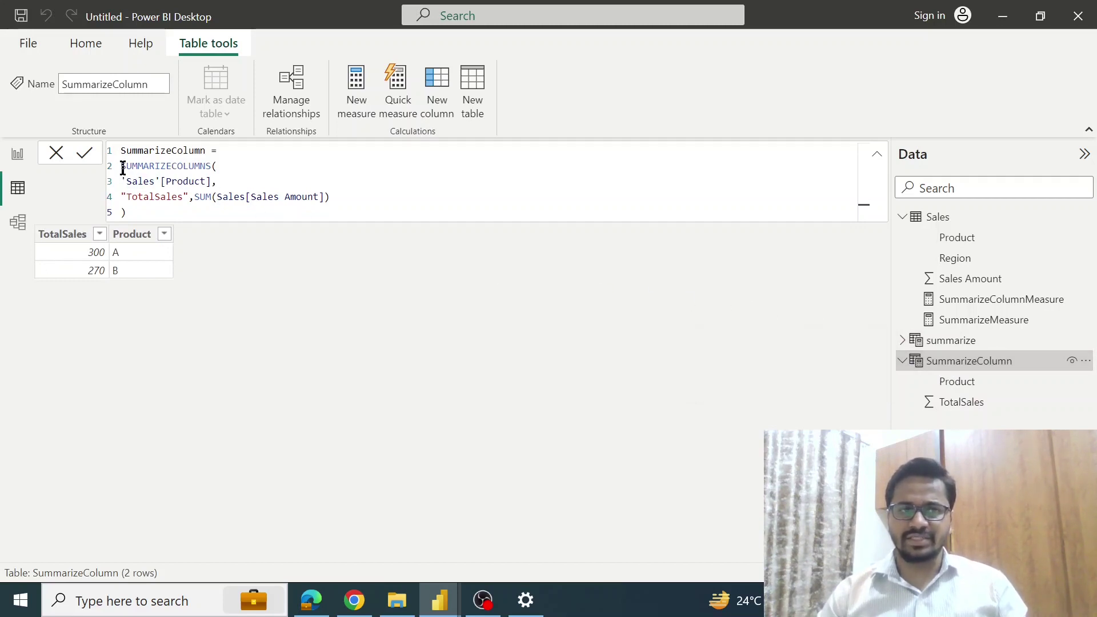
Compare SummarizeColumn's Product grouping and TotalSales with summarize's SUMMARIZE and Sales arguments.
{"action": "left_click_drag", "start_coordinate": [129, 181], "coordinate": [231, 182]}
{"action": "double_click", "coordinate": [162, 197]}
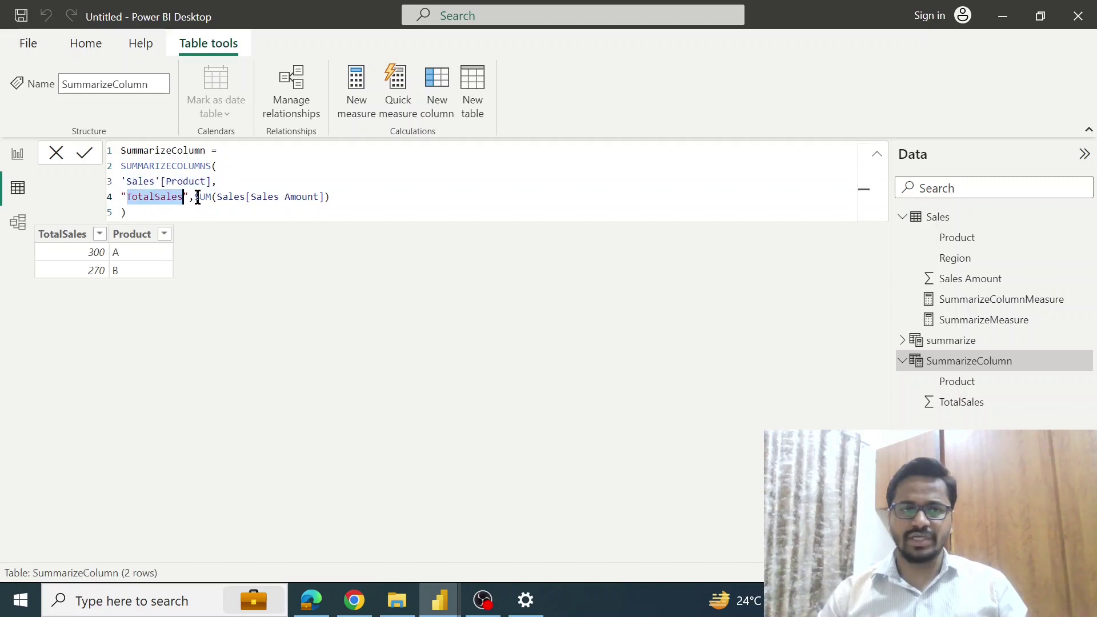
{"action": "left_click", "coordinate": [195, 198]}
{"action": "left_click", "coordinate": [966, 341]}
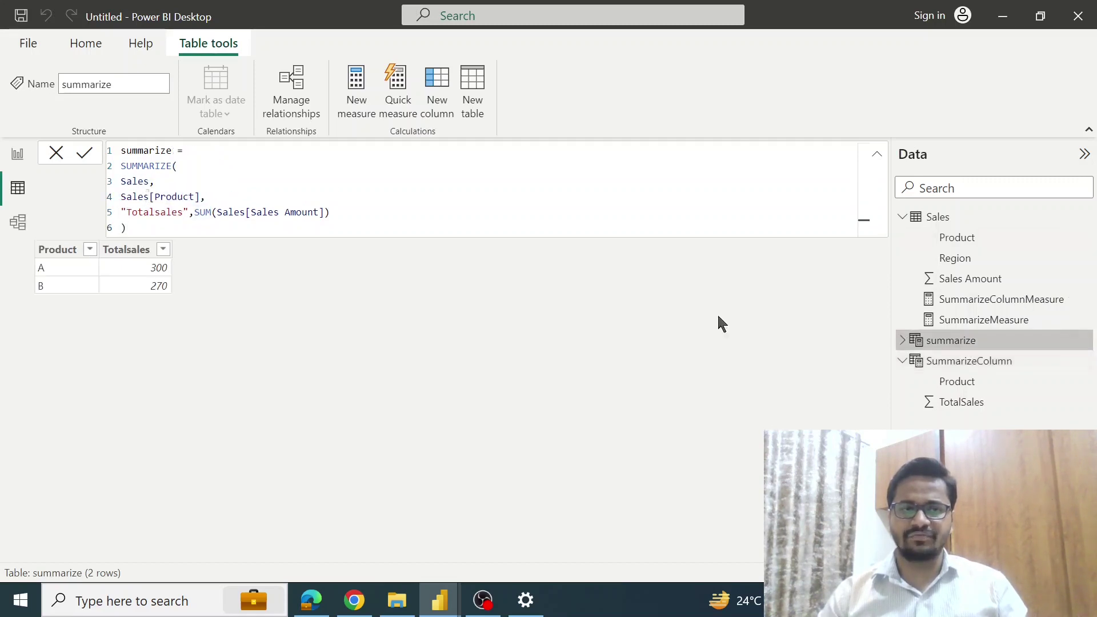
{"action": "double_click", "coordinate": [135, 166]}
{"action": "left_click_drag", "start_coordinate": [121, 182], "coordinate": [148, 181]}
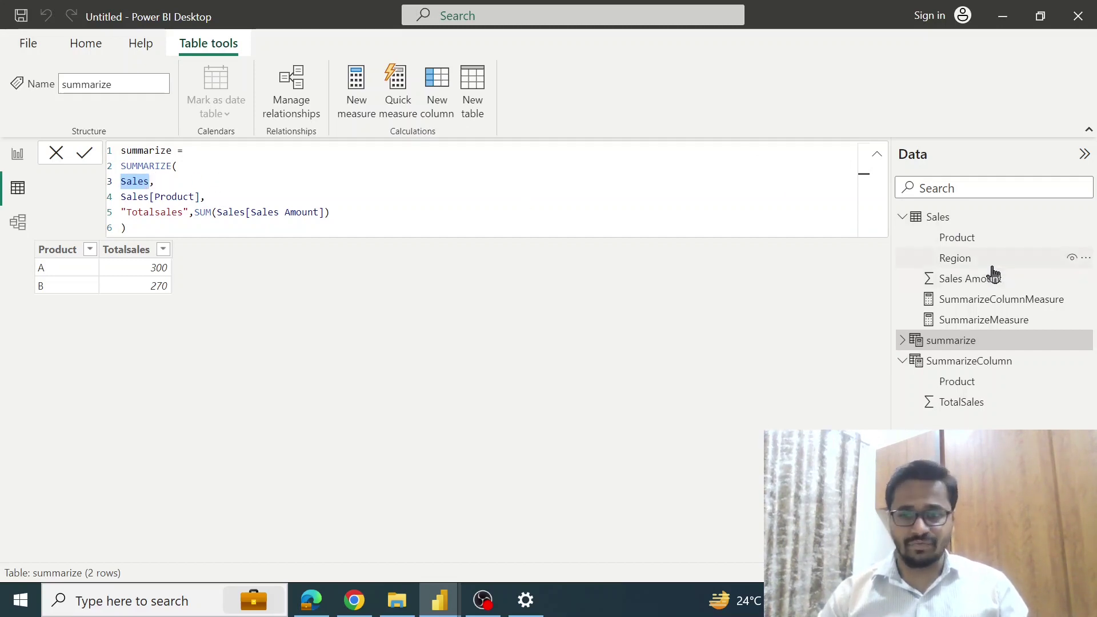
Highlight SUMMARIZECOLUMNS in SummarizeColumn, then switch to the report page.
{"action": "left_click", "coordinate": [954, 366]}
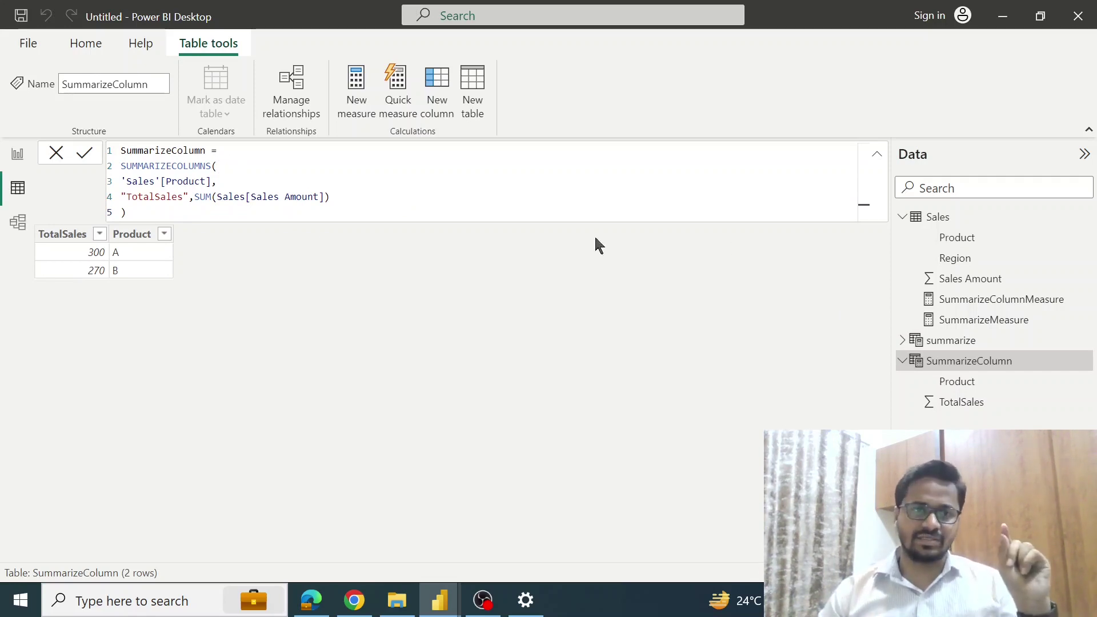
{"action": "double_click", "coordinate": [162, 166]}
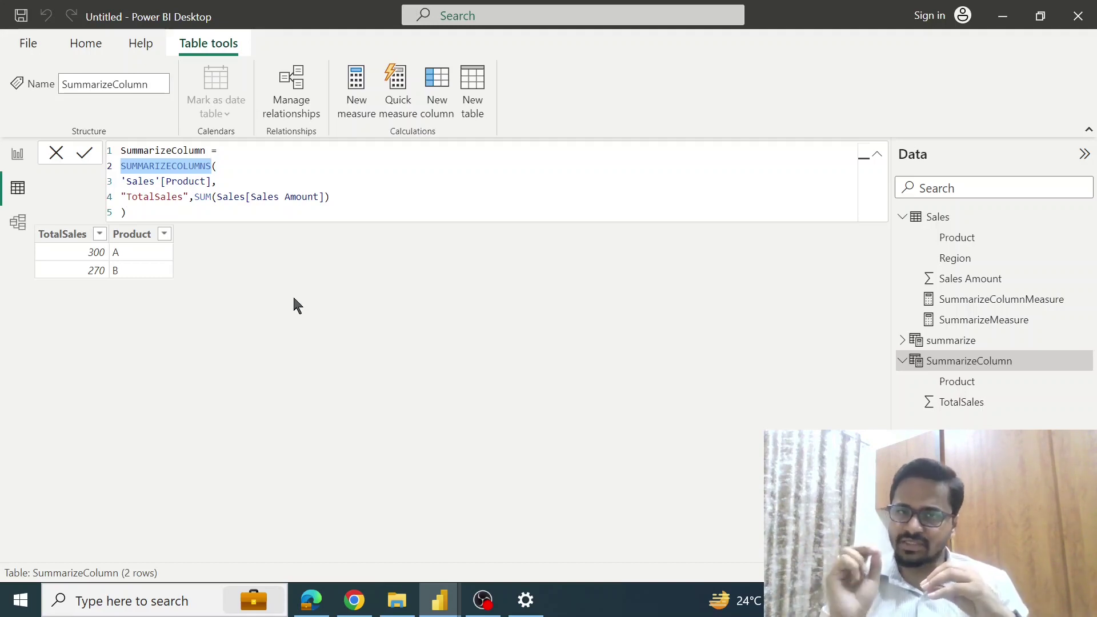
{"action": "left_click", "coordinate": [18, 154]}
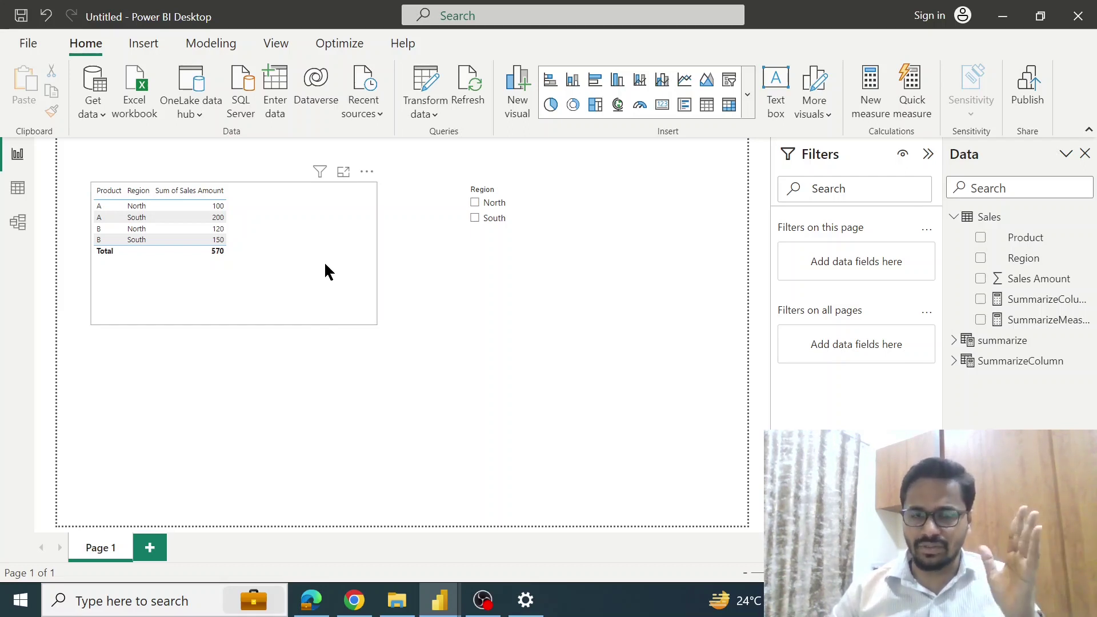
Review the SummarizeColumnMeasure formula, a SUMX over SUMMARIZECOLUMNS.
{"action": "left_click", "coordinate": [1017, 302]}
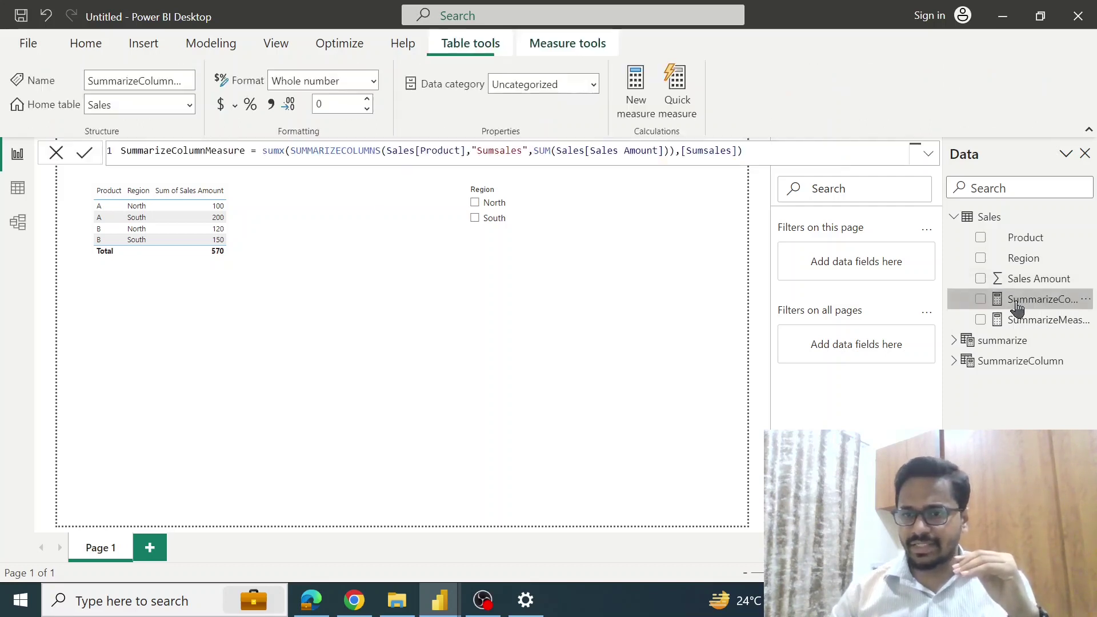
{"action": "triple_click", "coordinate": [149, 154]}
{"action": "left_click", "coordinate": [150, 153]}
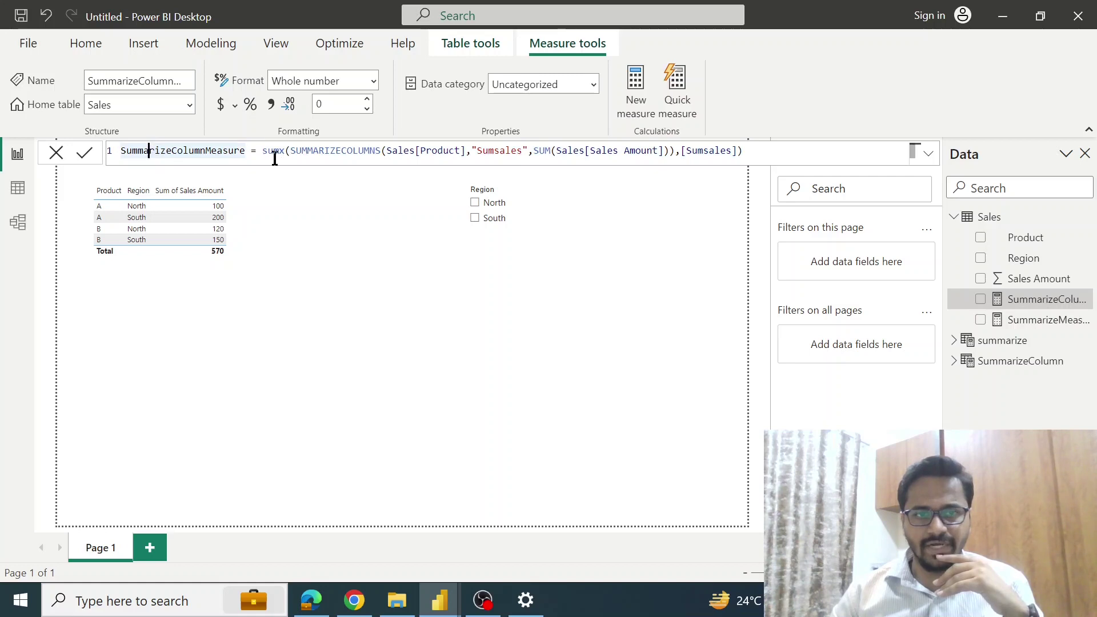
{"action": "left_click", "coordinate": [327, 152]}
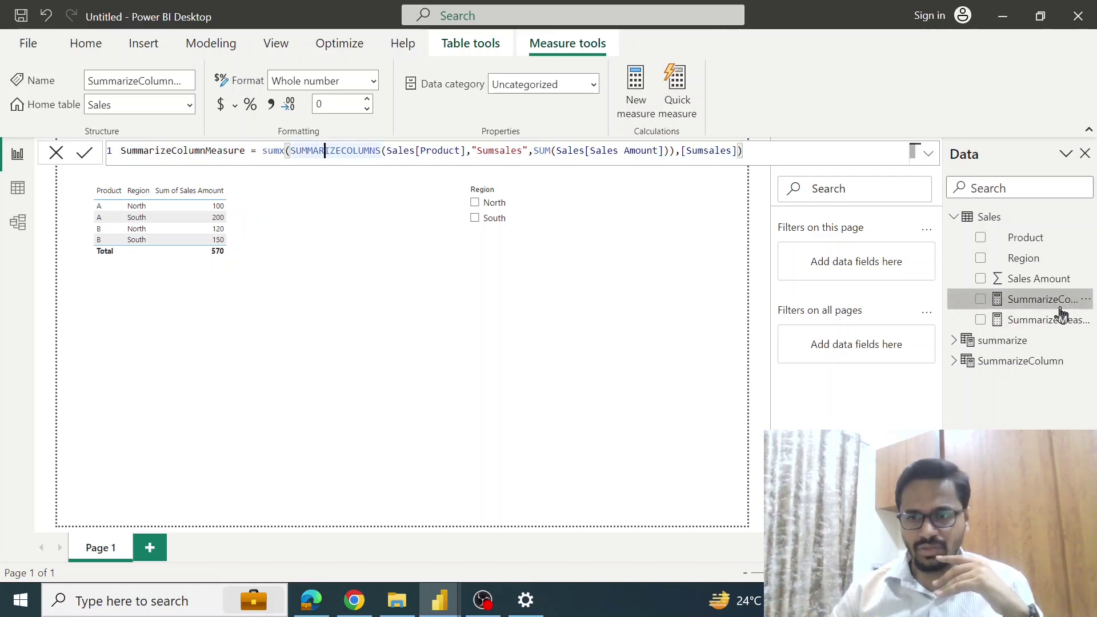
Review the SummarizeMeasure formula, a SUMX over SUMMARIZE, then return to the report.
{"action": "left_click", "coordinate": [1047, 320]}
{"action": "double_click", "coordinate": [173, 150]}
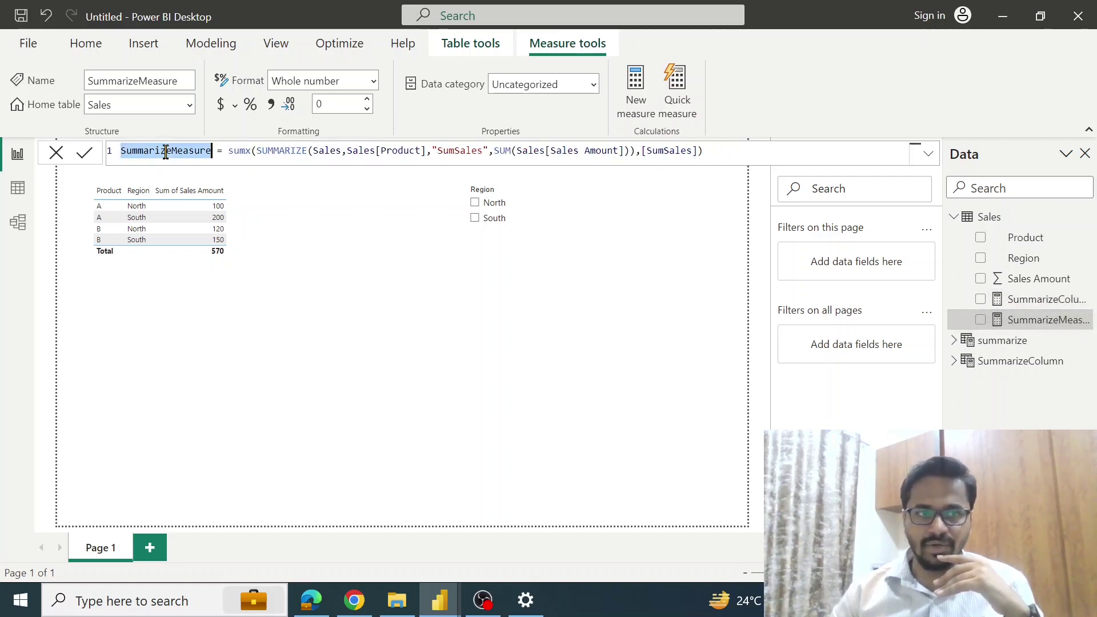
{"action": "double_click", "coordinate": [281, 152]}
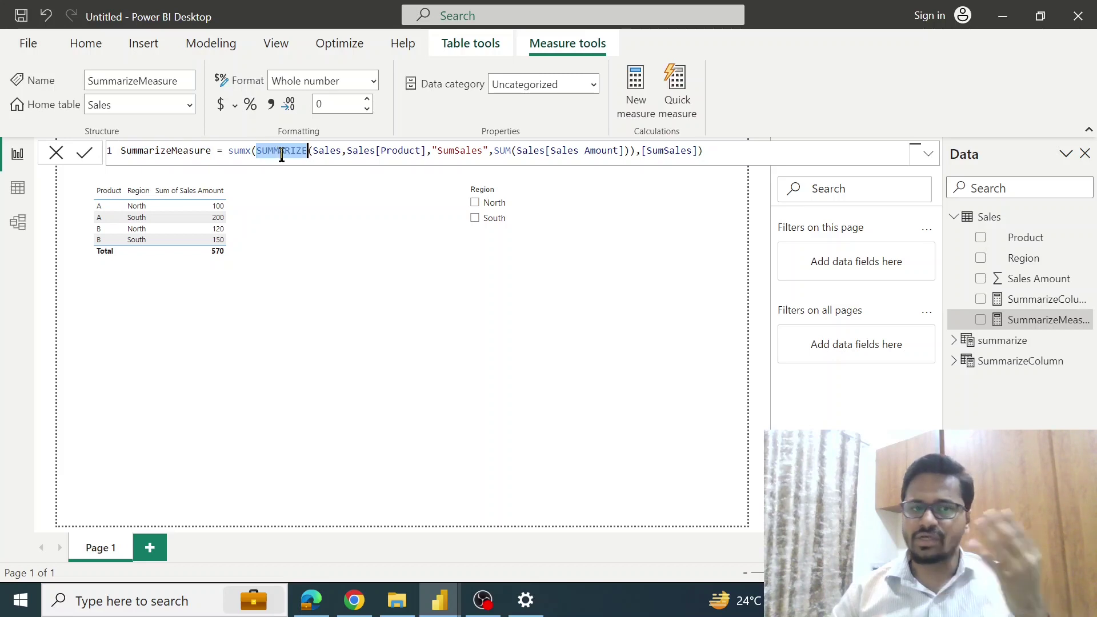
{"action": "left_click", "coordinate": [386, 452]}
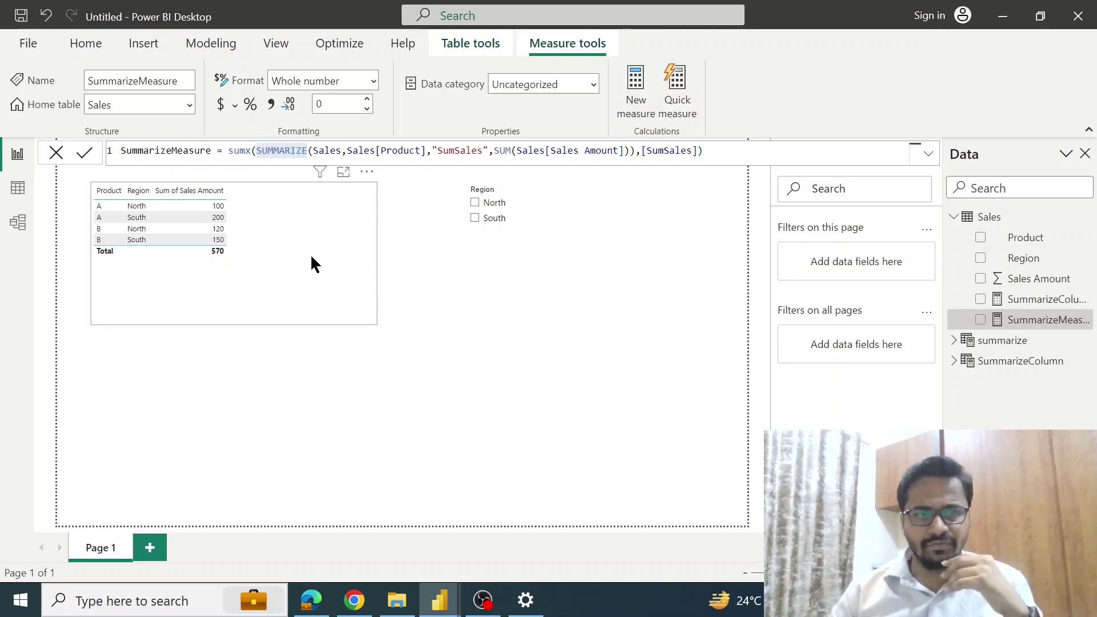
Add the Sales SummarizeMeasure field as a column in the sales table visual.
{"action": "left_click", "coordinate": [311, 257]}
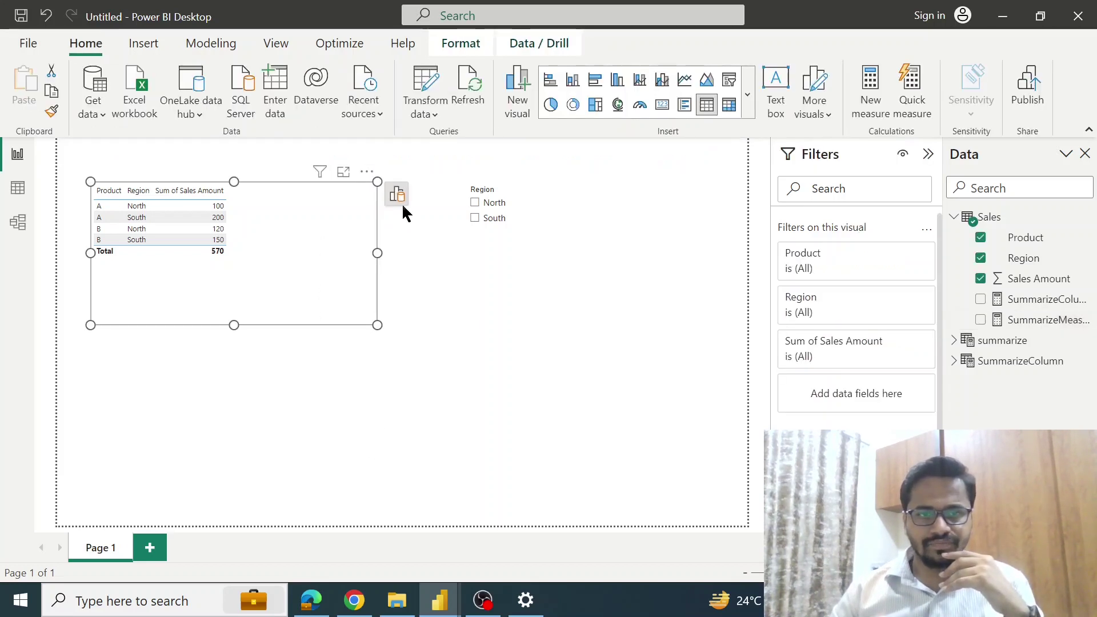
{"action": "left_click", "coordinate": [400, 197]}
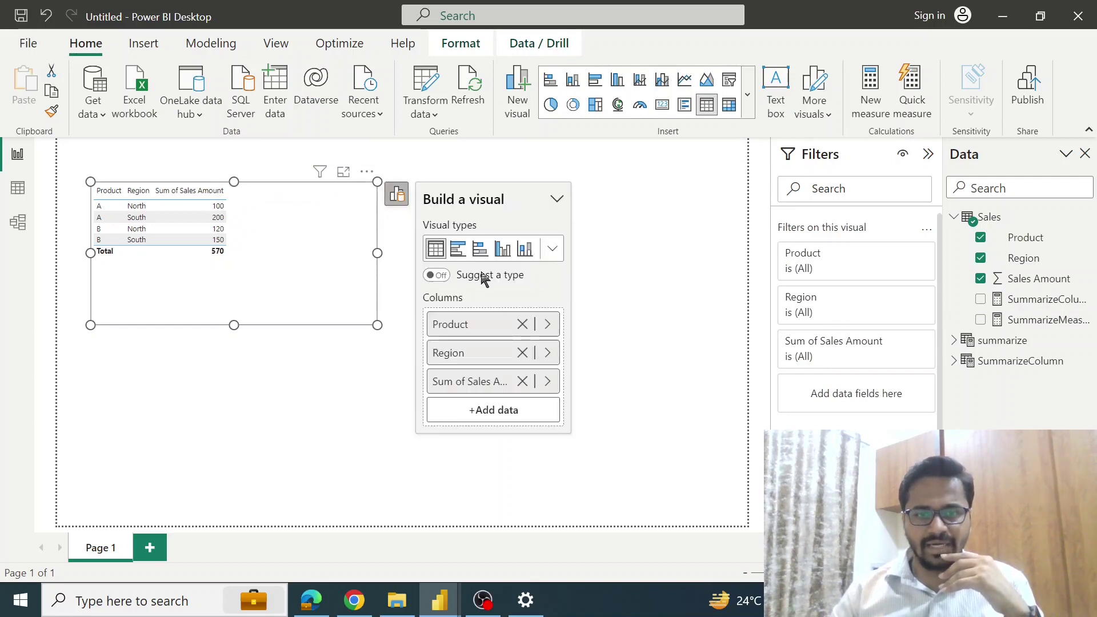
{"action": "left_click", "coordinate": [497, 410]}
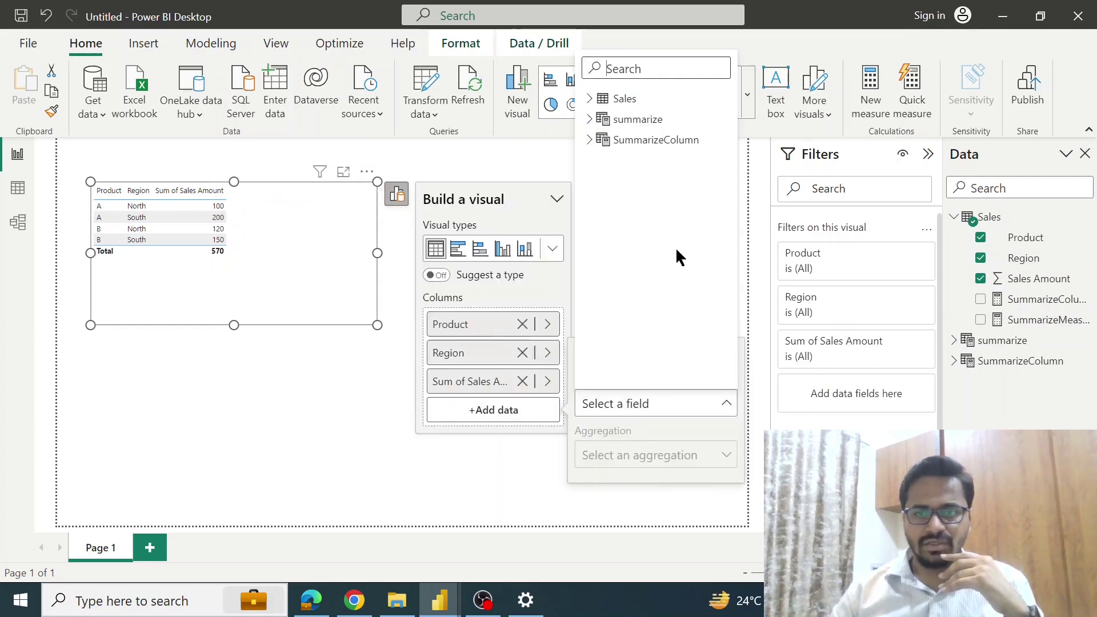
{"action": "left_click", "coordinate": [594, 98]}
{"action": "left_click", "coordinate": [668, 202]}
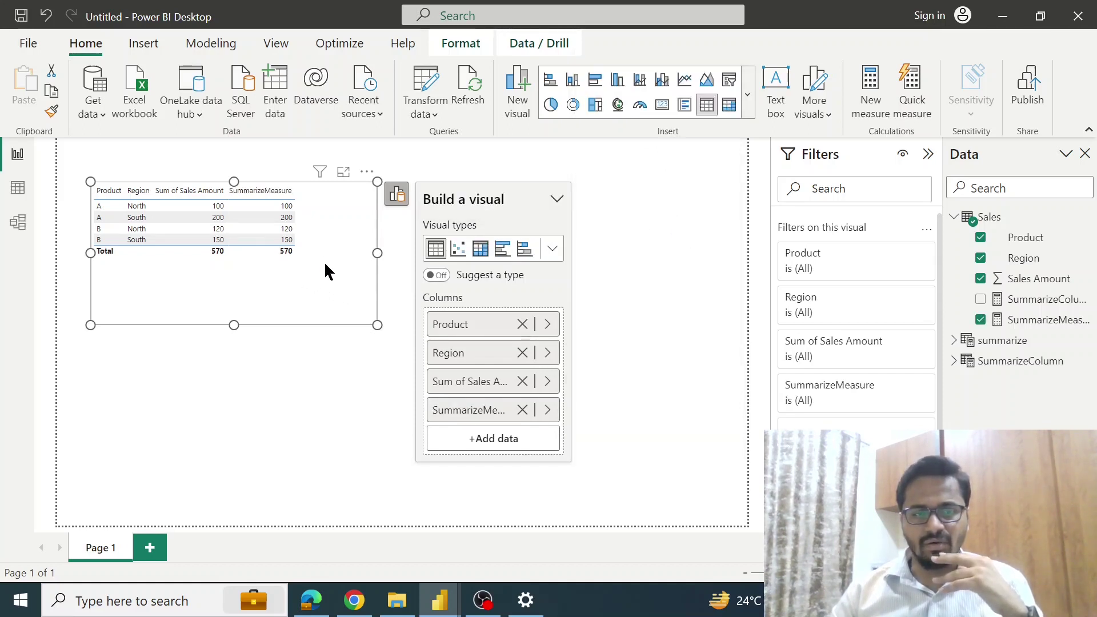
{"action": "left_click", "coordinate": [379, 320]}
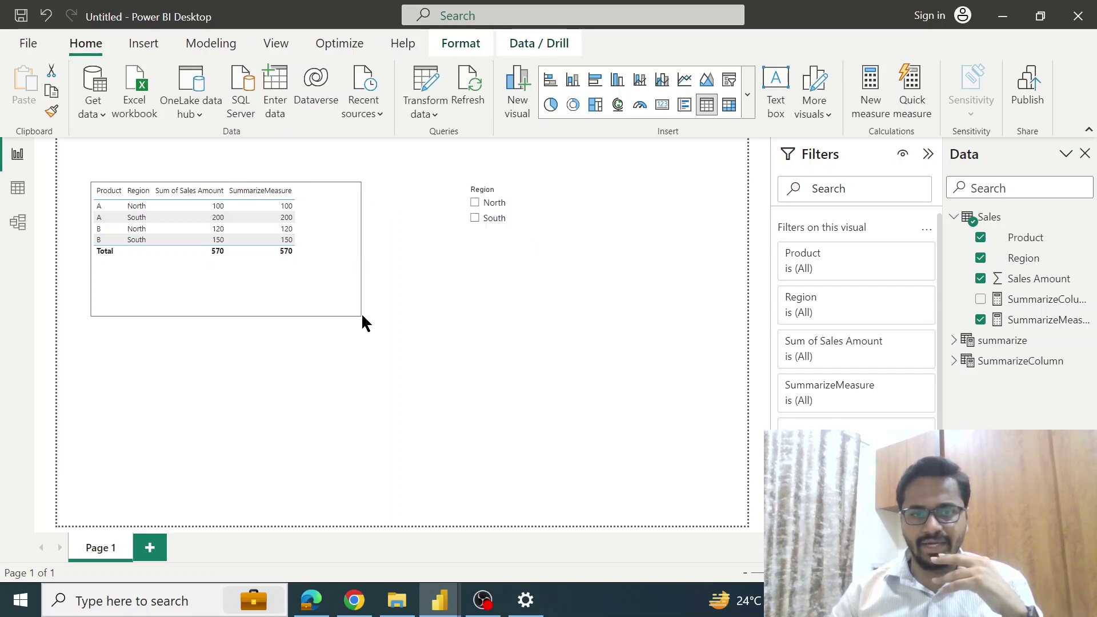
Toggle the Region slicer between North and South, then clear it to show all rows.
{"action": "left_click", "coordinate": [487, 224]}
{"action": "left_click", "coordinate": [484, 204]}
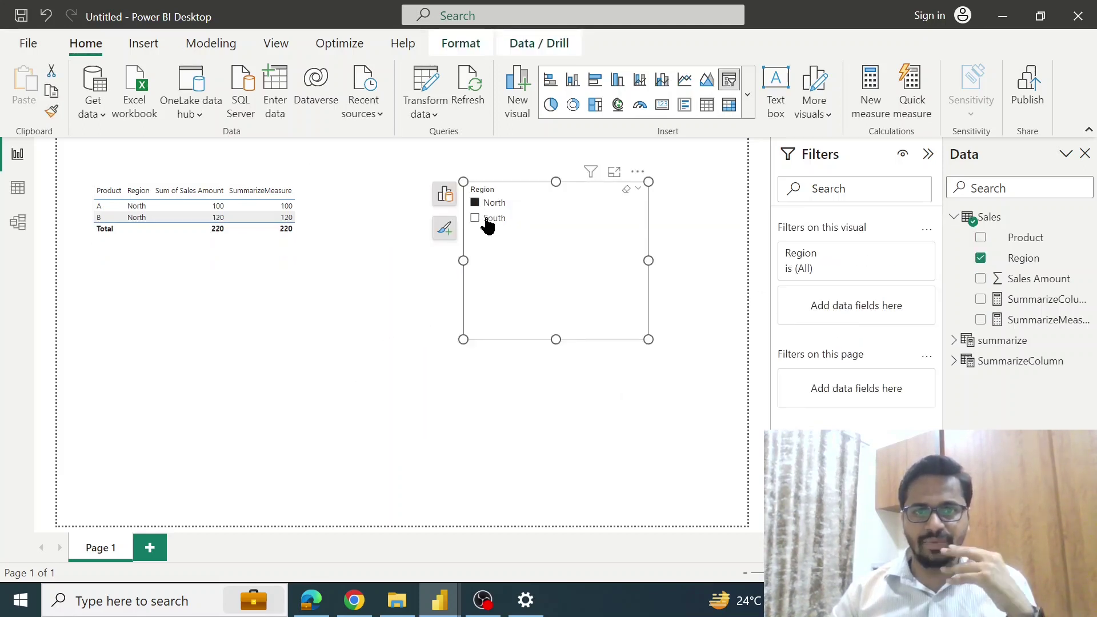
{"action": "left_click", "coordinate": [487, 220]}
{"action": "left_click", "coordinate": [482, 204]}
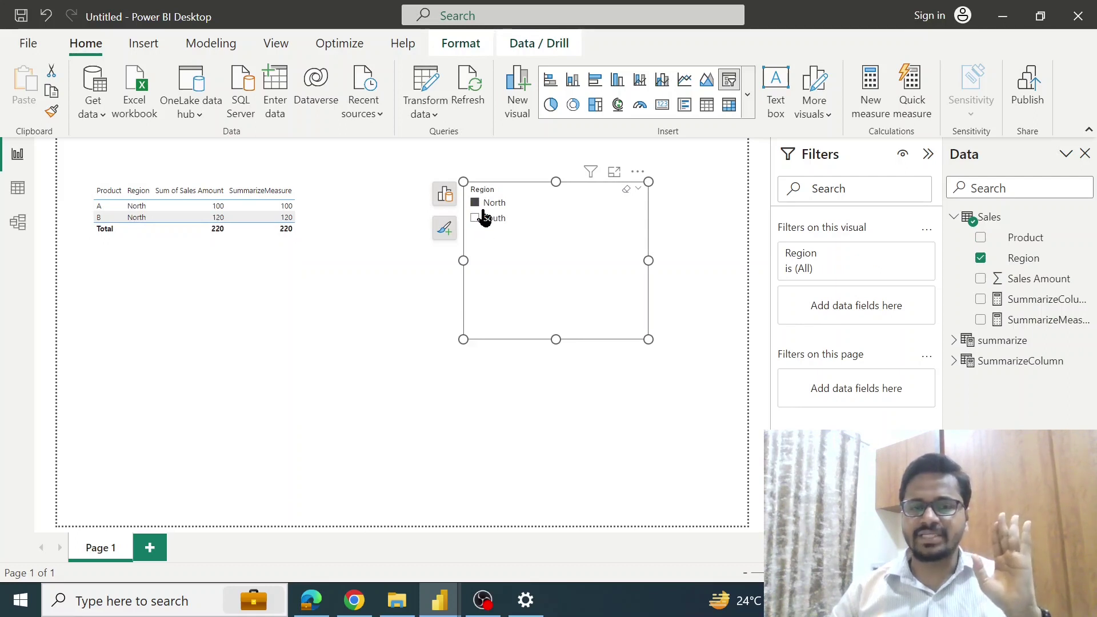
{"action": "left_click", "coordinate": [487, 221]}
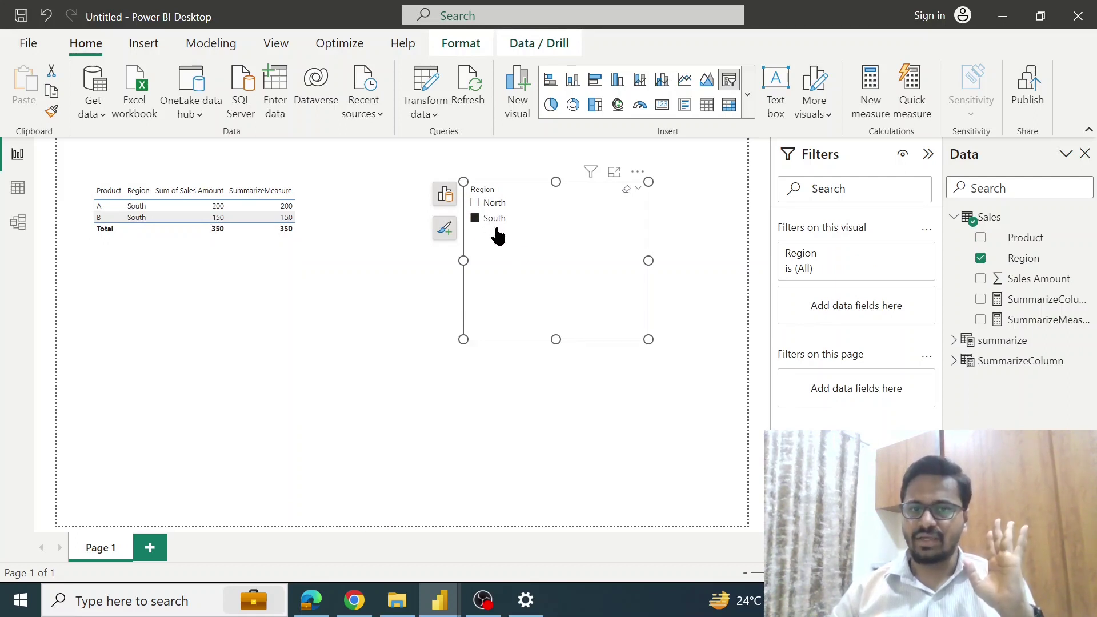
{"action": "left_click", "coordinate": [487, 220]}
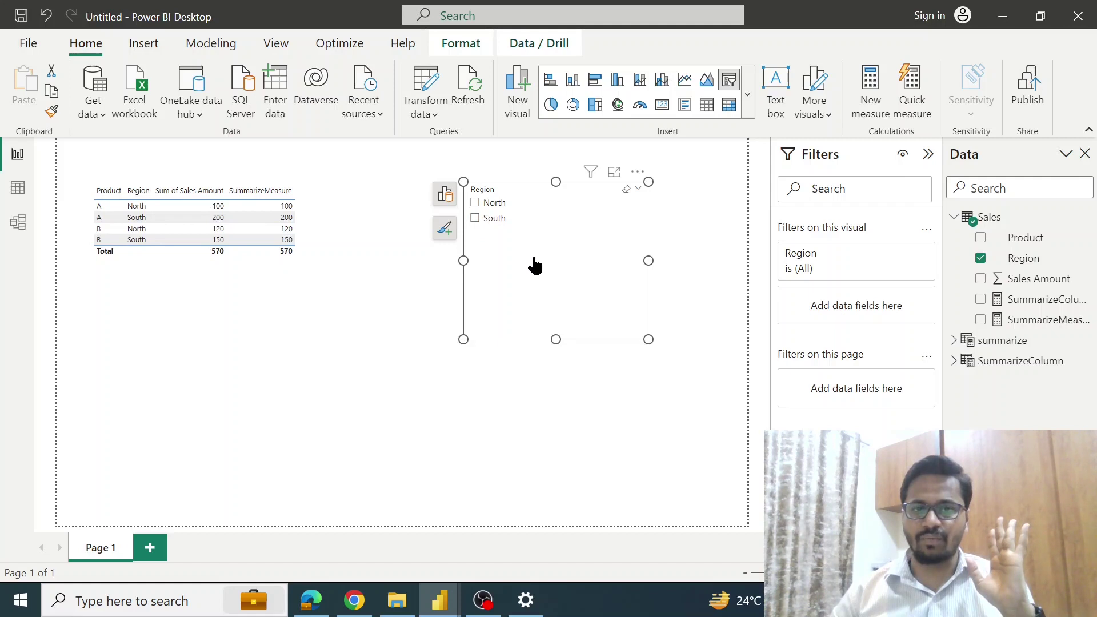
{"action": "left_click", "coordinate": [493, 221]}
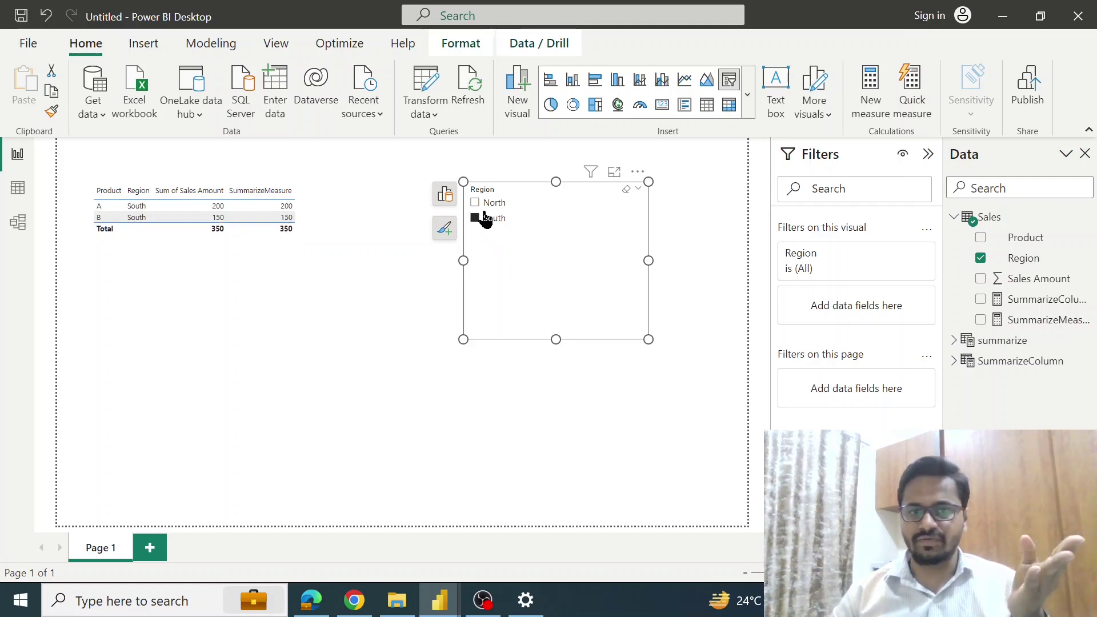
{"action": "left_click", "coordinate": [480, 204]}
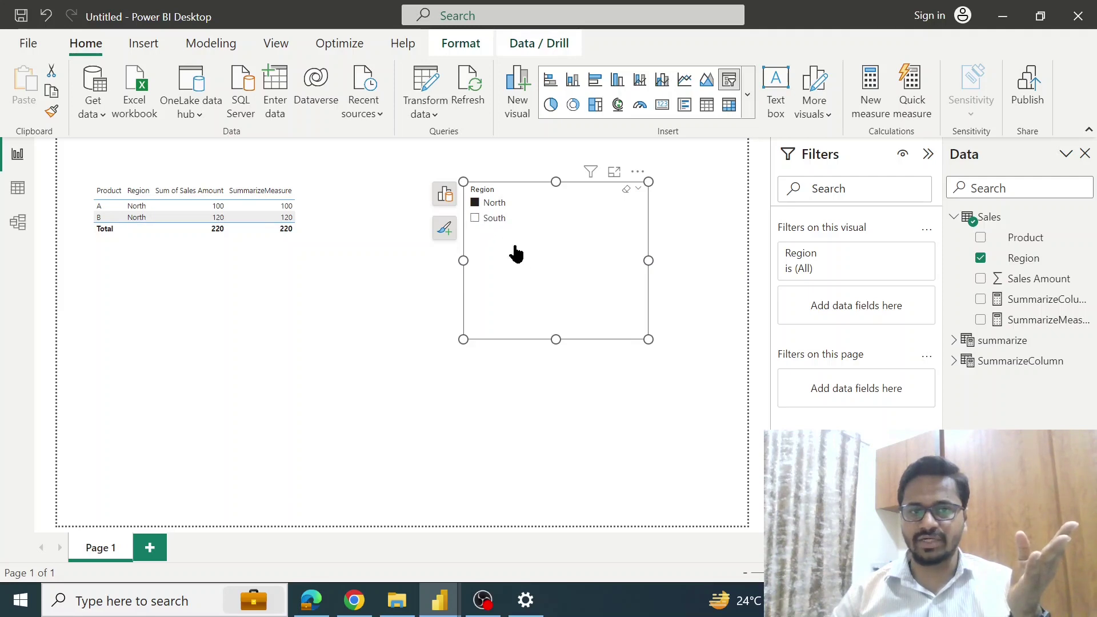
{"action": "left_click", "coordinate": [490, 222]}
{"action": "left_click", "coordinate": [486, 204]}
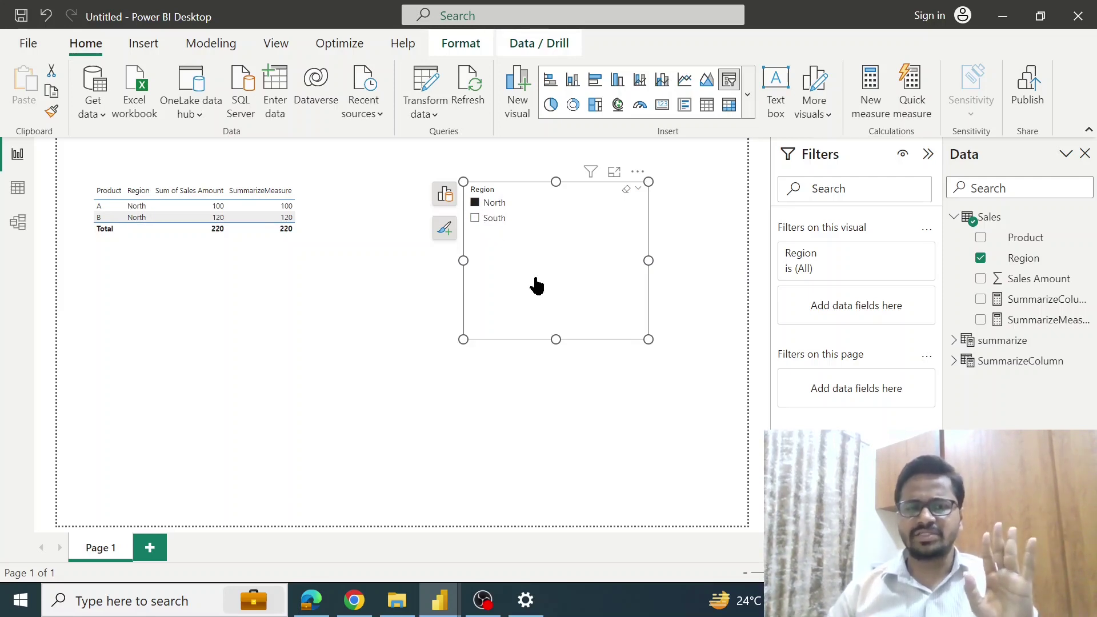
{"action": "left_click", "coordinate": [476, 219]}
{"action": "left_click", "coordinate": [476, 203]}
{"action": "left_click", "coordinate": [344, 352]}
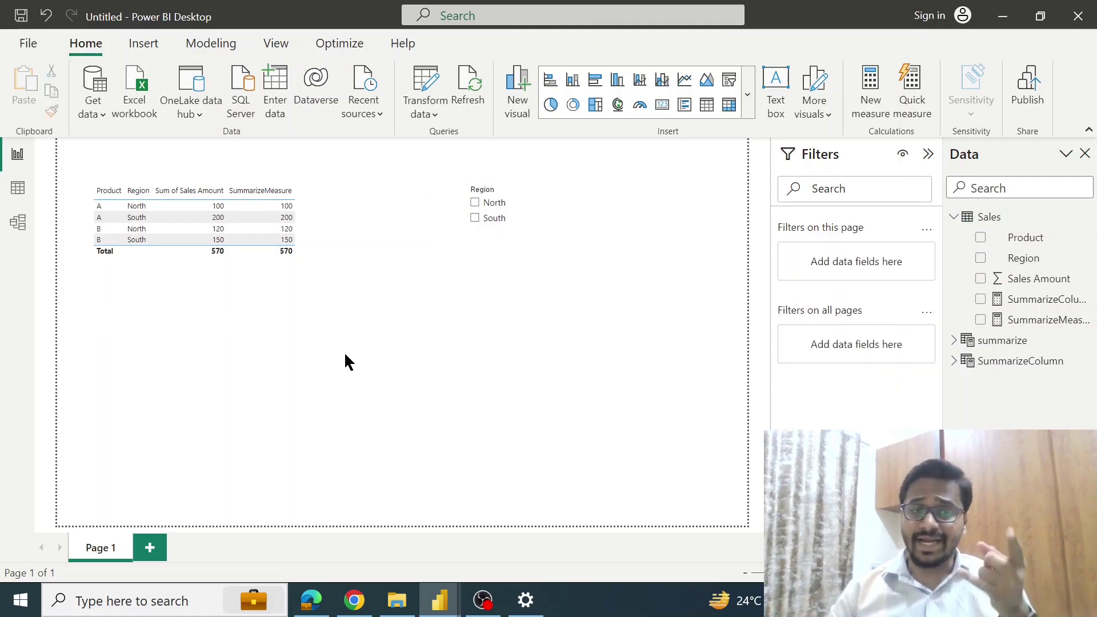
{"action": "left_click", "coordinate": [320, 288]}
{"action": "left_click", "coordinate": [377, 195]}
{"action": "left_click", "coordinate": [474, 438]}
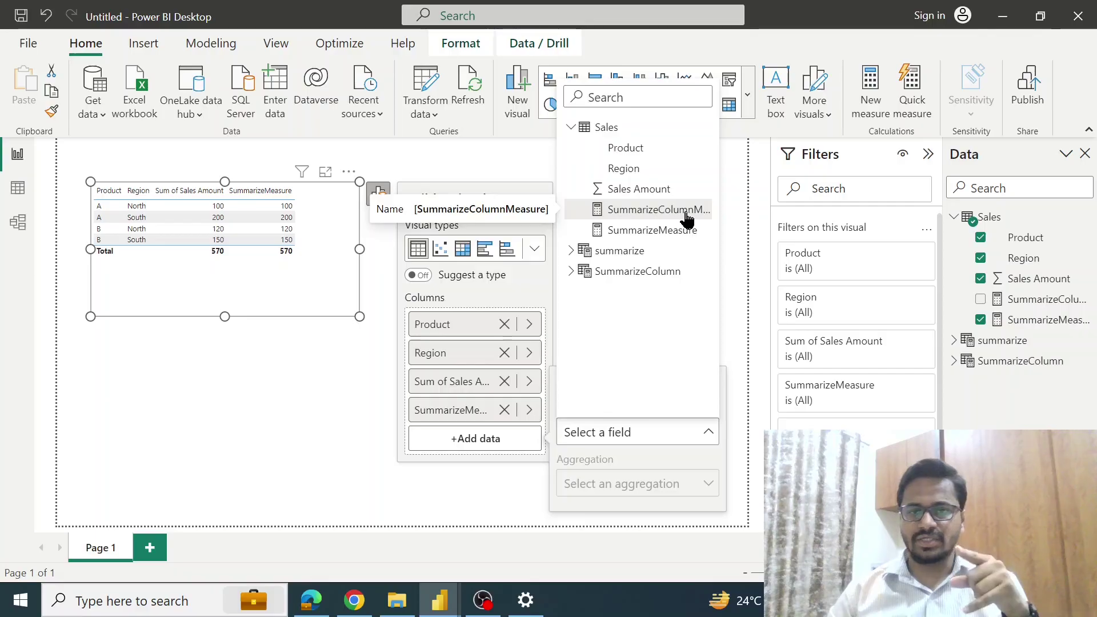
{"action": "left_click", "coordinate": [685, 211]}
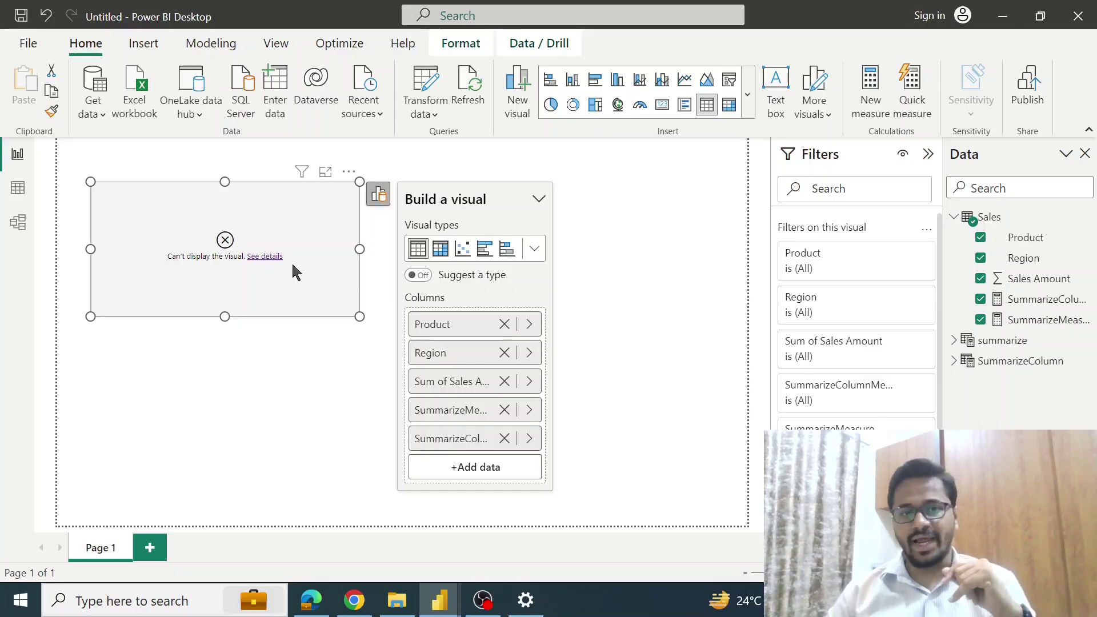
{"action": "left_click", "coordinate": [505, 438]}
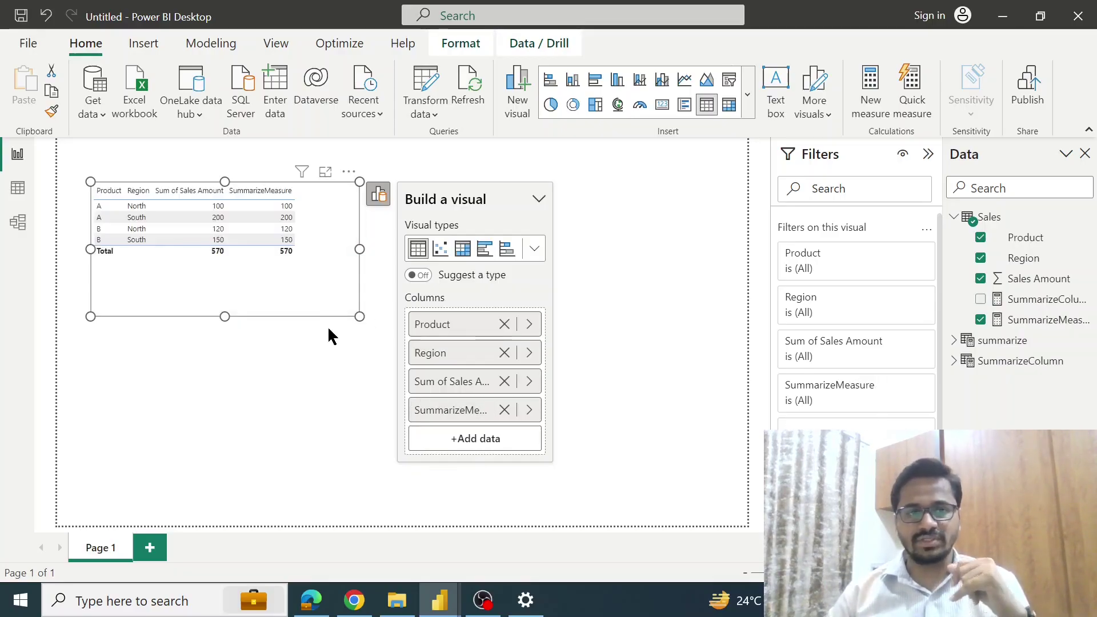
Insert a Card visual showing Sales SummarizeColumnMeasure, displaying 570.
{"action": "left_click", "coordinate": [747, 94]}
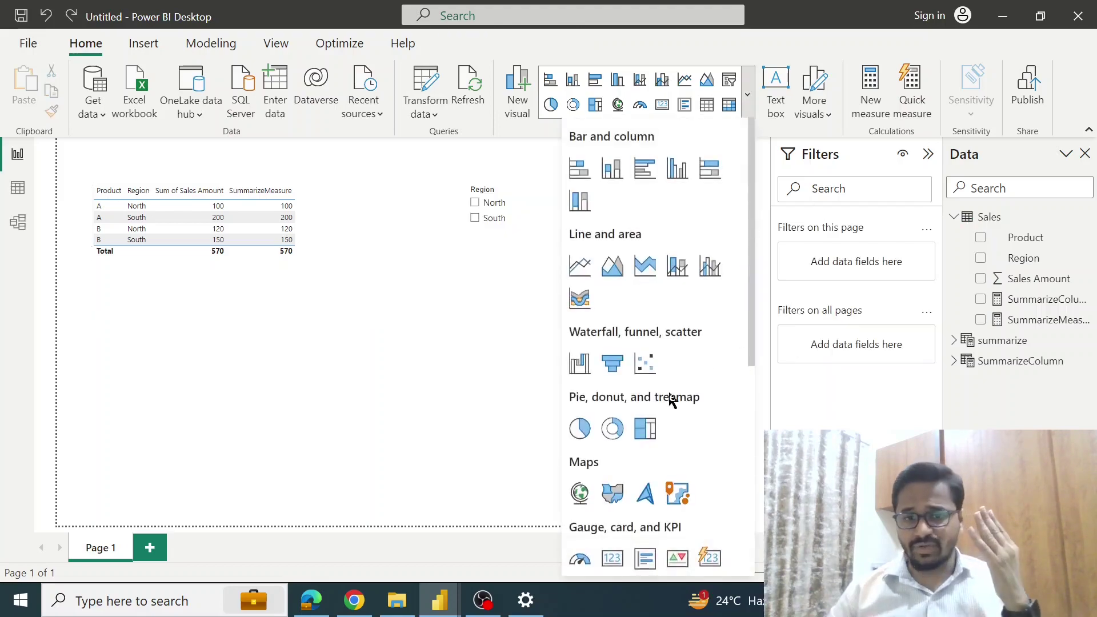
{"action": "scroll", "coordinate": [648, 437], "scroll_direction": "down", "scroll_amount": 3}
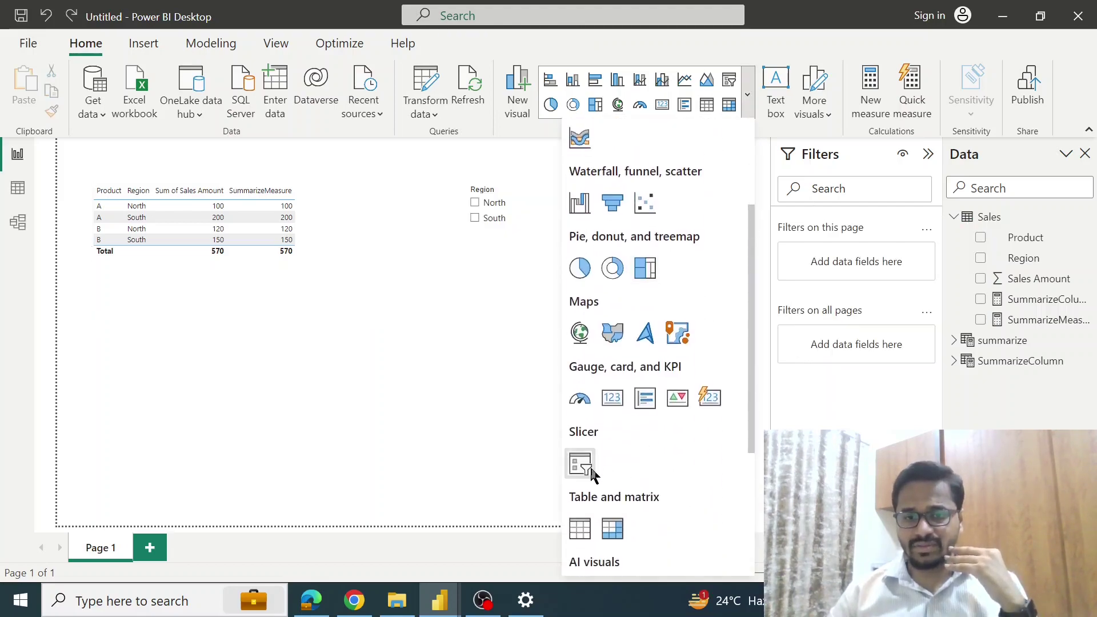
{"action": "left_click", "coordinate": [591, 471]}
{"action": "left_click", "coordinate": [379, 361]}
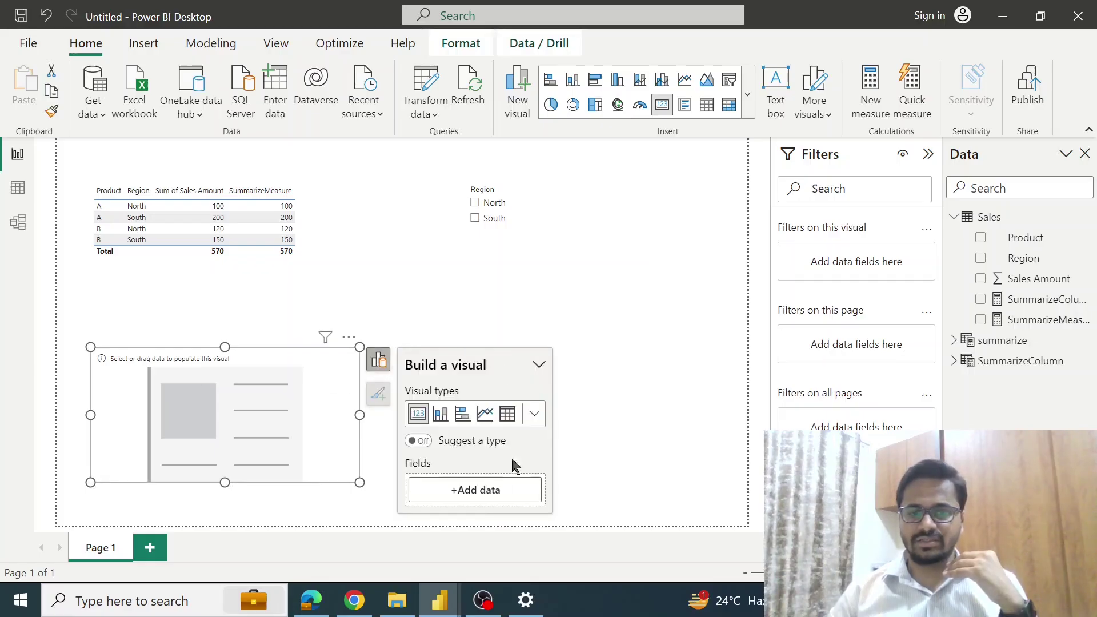
{"action": "left_click", "coordinate": [473, 490]}
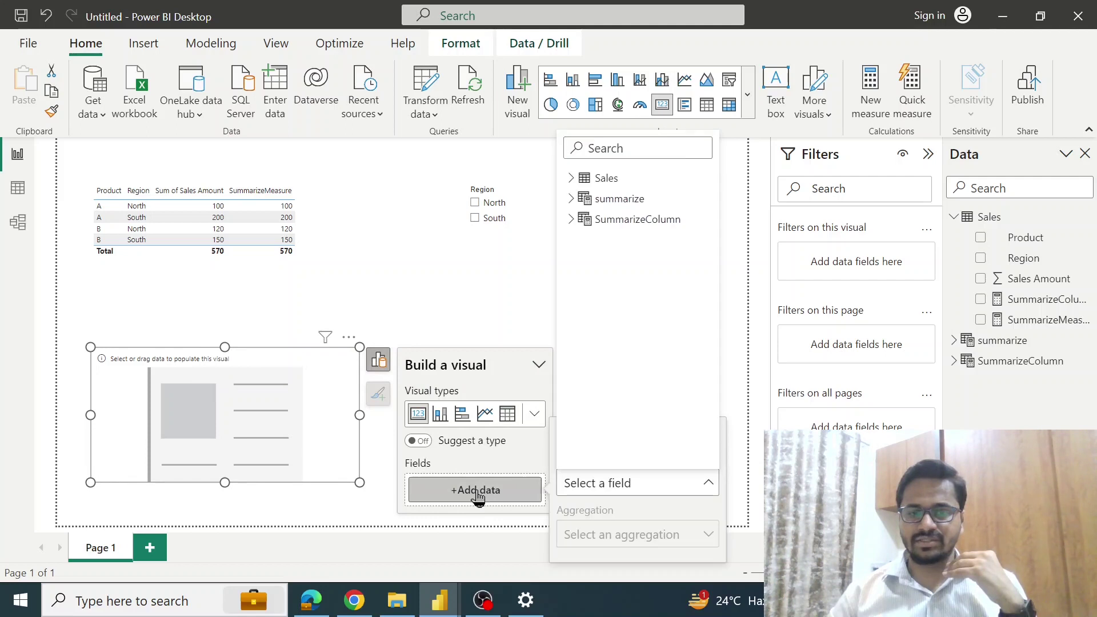
{"action": "left_click", "coordinate": [572, 178]}
{"action": "left_click", "coordinate": [646, 260]}
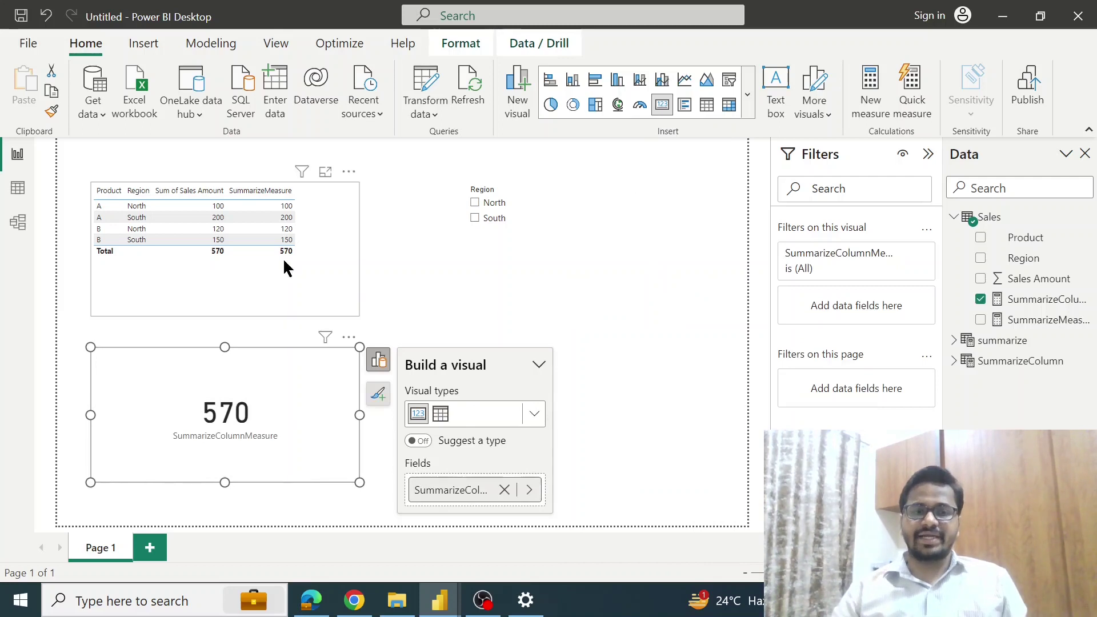
{"action": "left_click", "coordinate": [517, 353]}
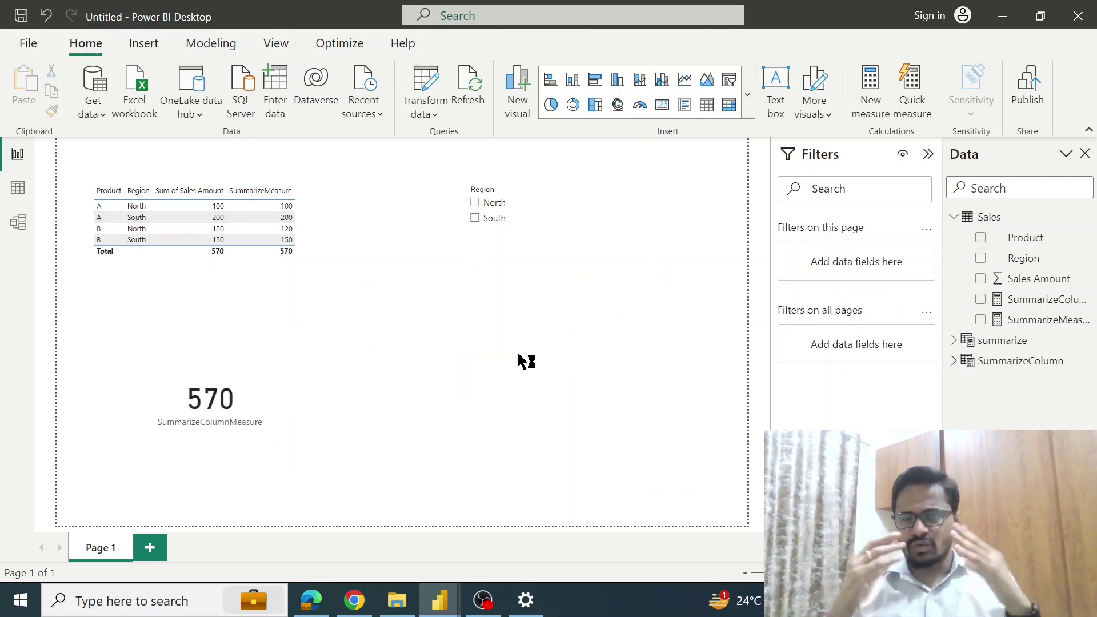